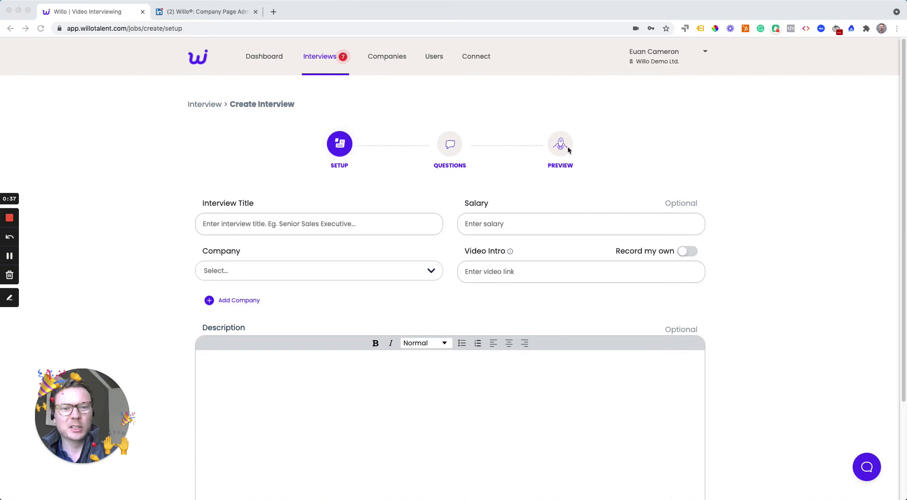
# Set the interview title to "Astronaut" and select Virgin Galactic as the company
pyautogui.click(331, 223)
pyautogui.click(251, 328)
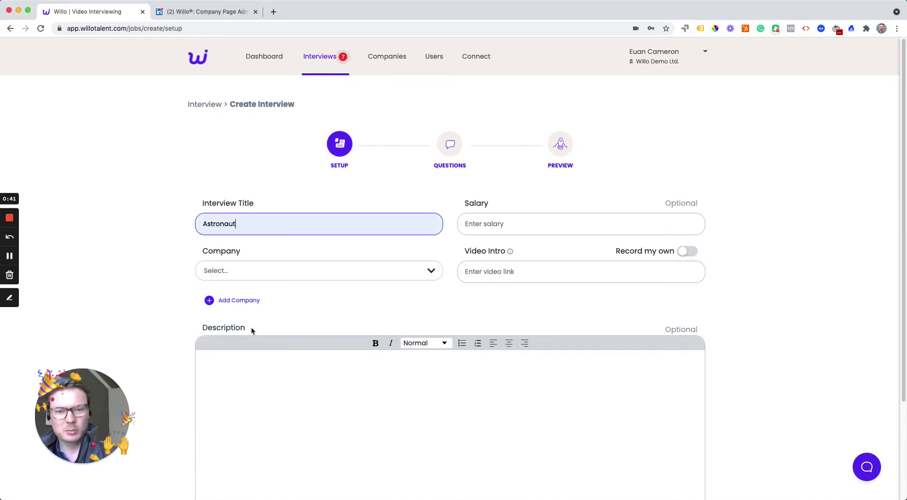
pyautogui.click(286, 269)
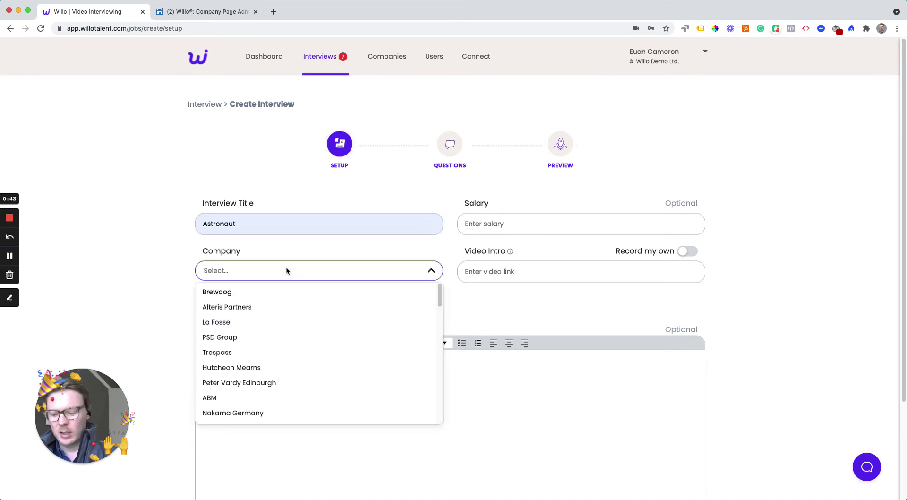
pyautogui.write('vo')
pyautogui.press('BackSpace')
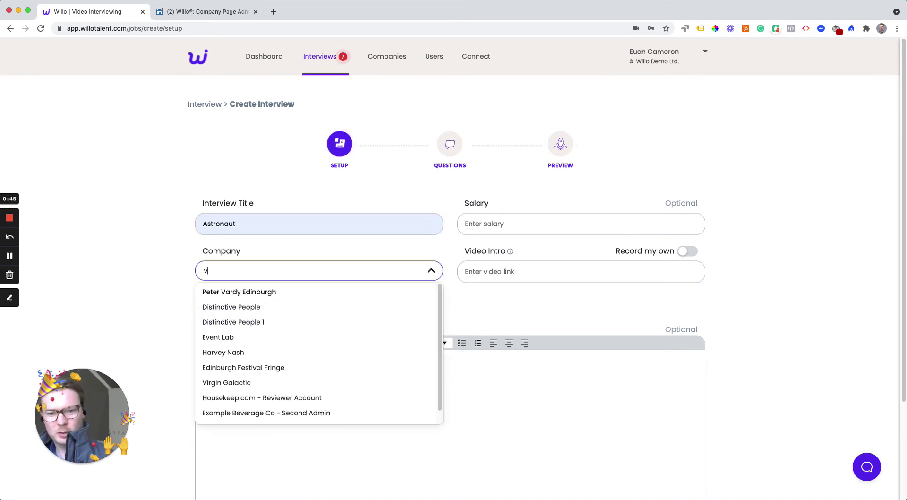
pyautogui.write('ir')
pyautogui.click(277, 287)
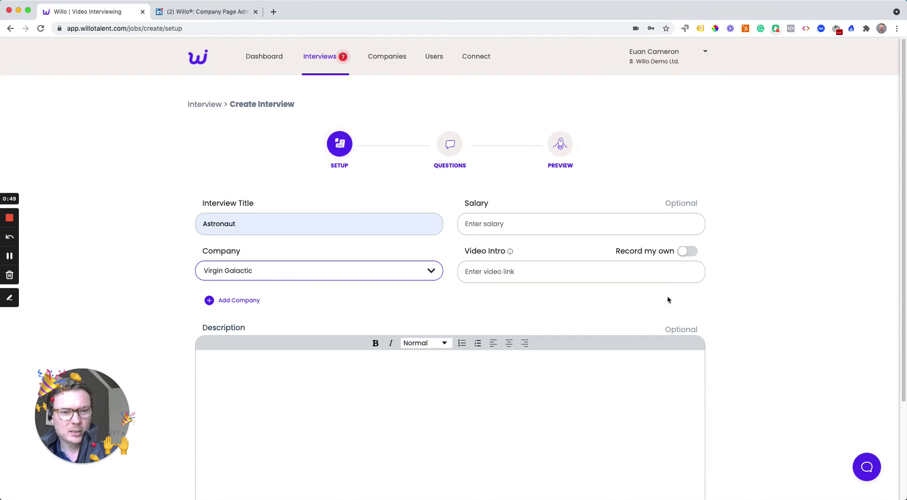
# Enable "Record my own" for the video intro and record a personal intro video
pyautogui.click(688, 253)
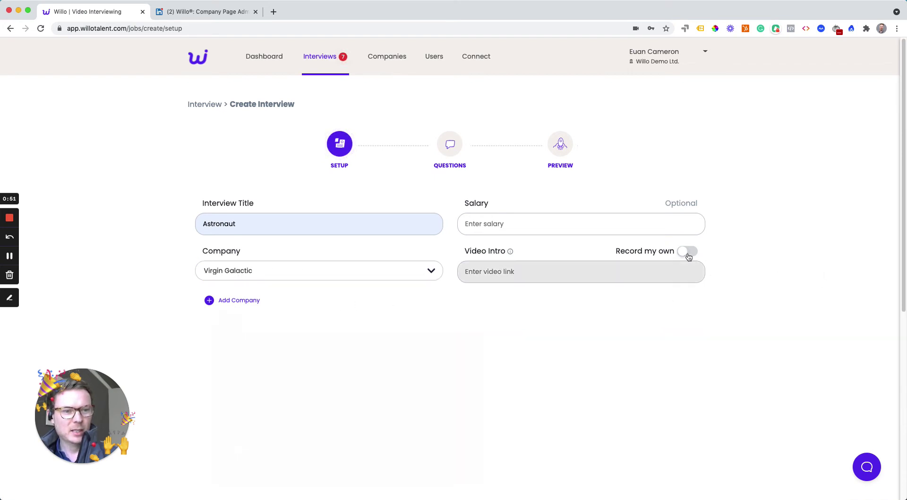
pyautogui.scroll(-2, 736, 291)
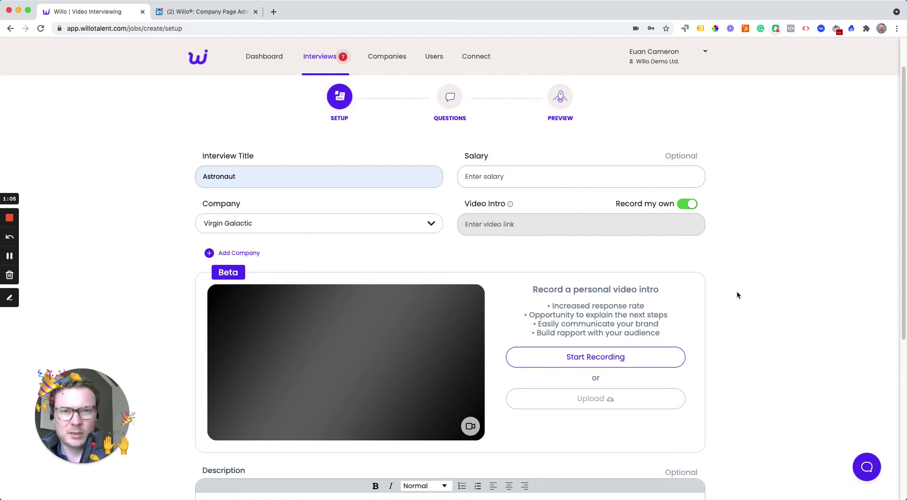
pyautogui.click(615, 357)
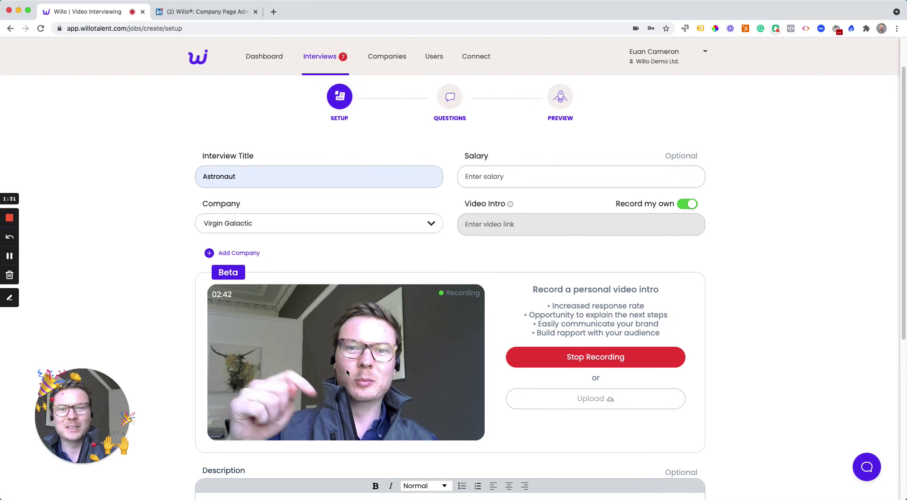
pyautogui.click(549, 363)
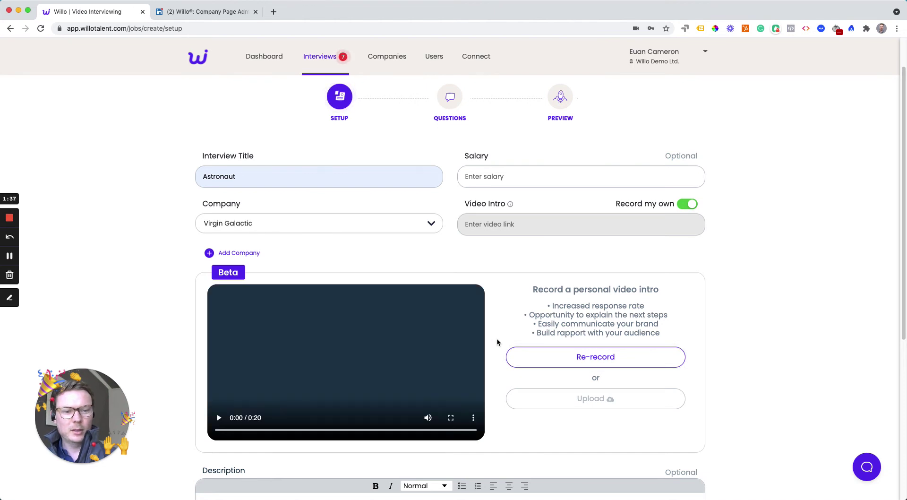
# Enter the description "Thanks for your interest in the role! We look forward to hearing from you!" and continue to the questions stage
pyautogui.scroll(-5, 497, 338)
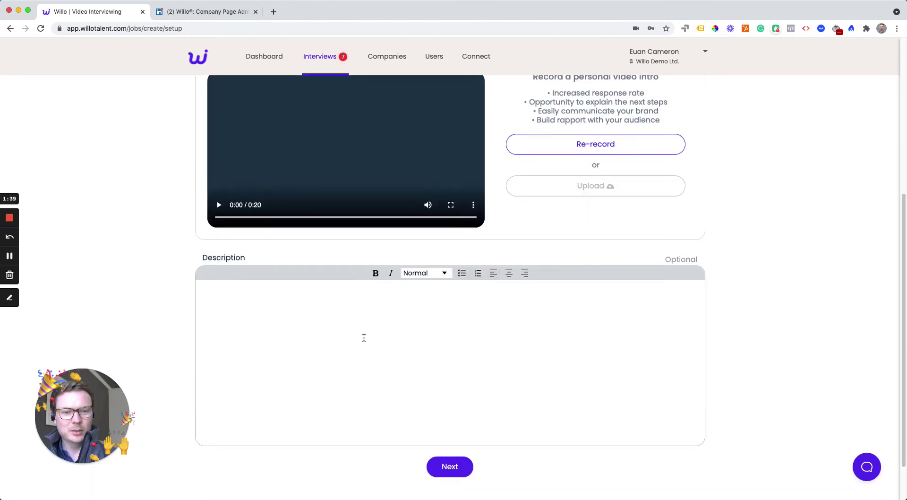
pyautogui.click(268, 293)
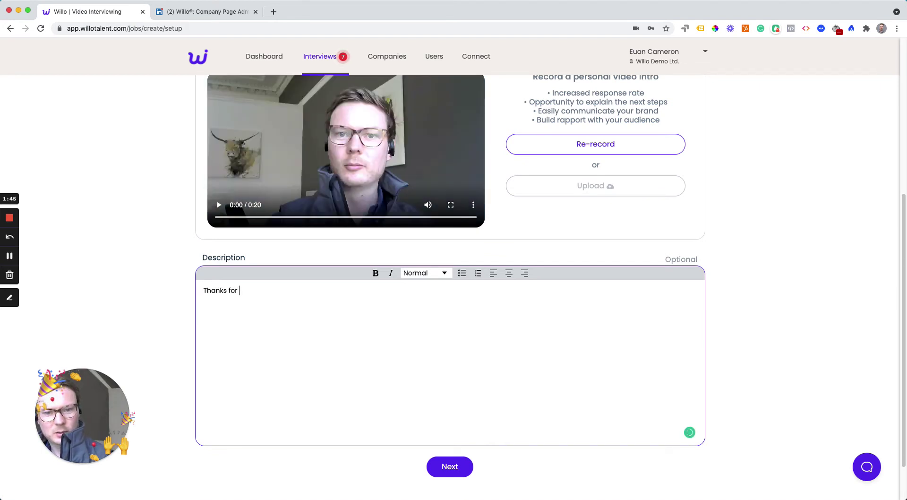
pyautogui.write('Thanks for your inters')
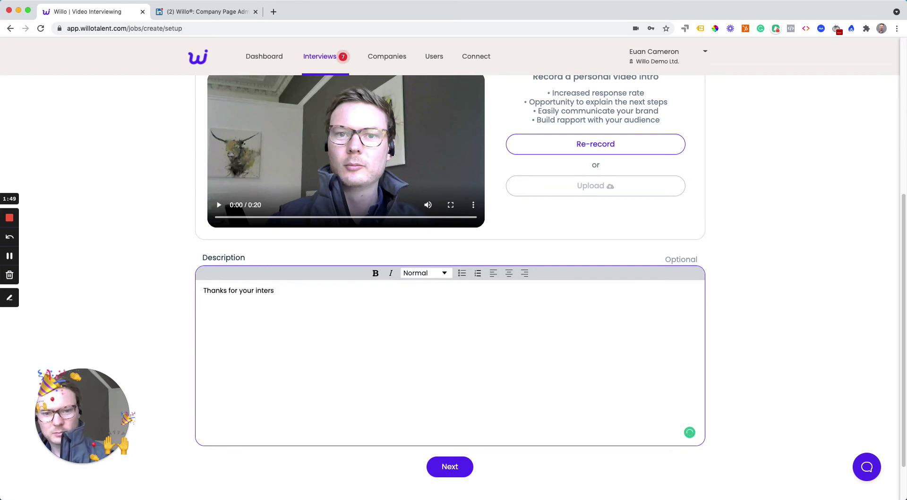
pyautogui.write('et in the role! We look forward to heari')
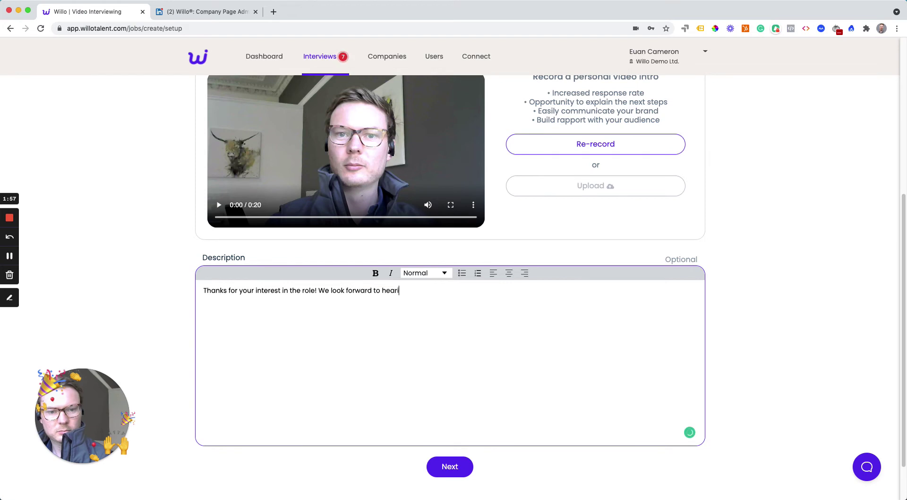
pyautogui.write('ng from you!')
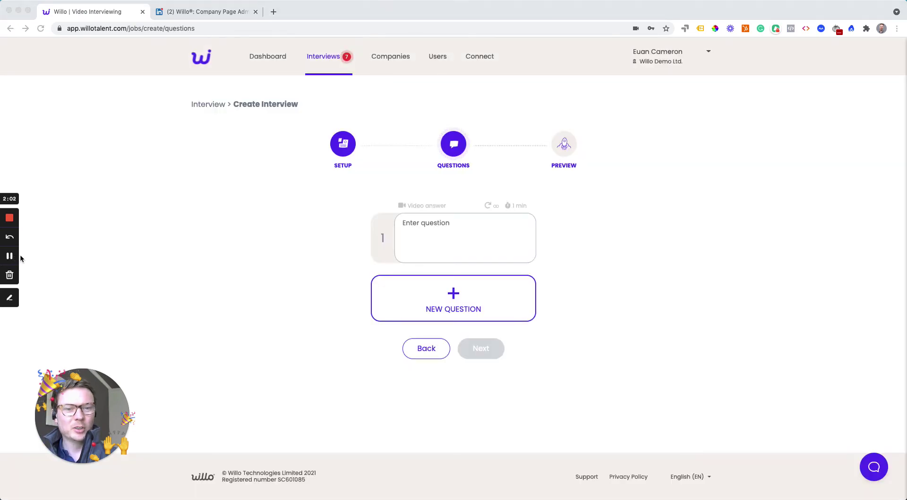
# Add two more blank questions so the interview has three question fields
pyautogui.click(451, 231)
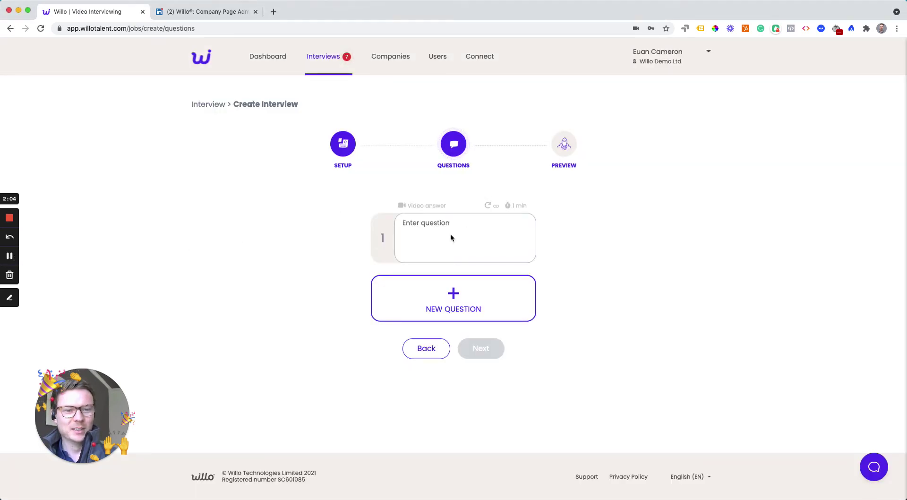
pyautogui.click(464, 297)
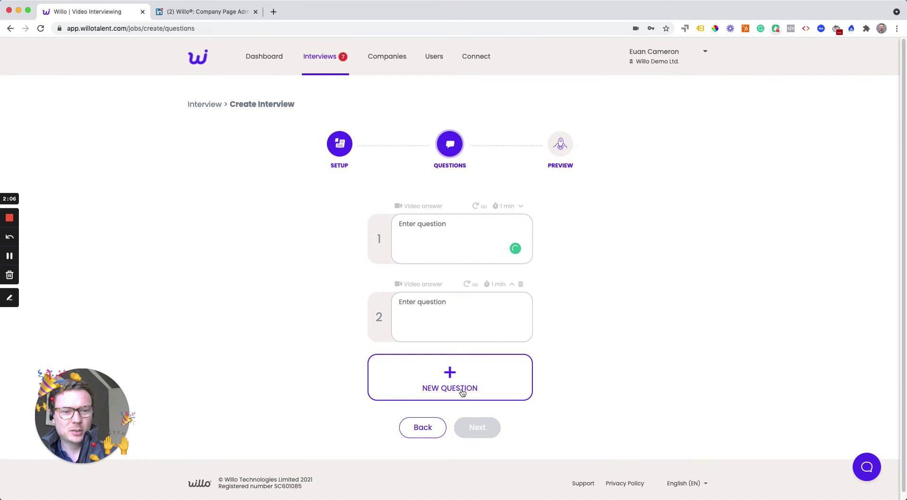
pyautogui.click(464, 383)
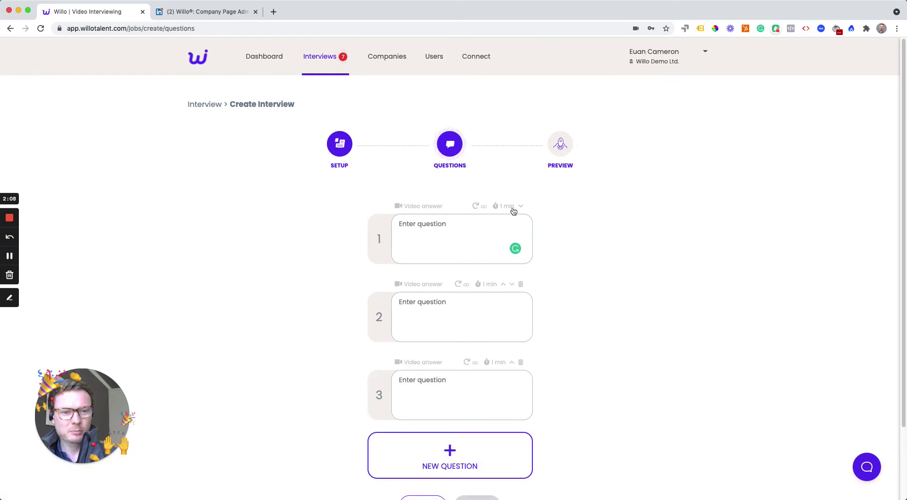
# Try the File Upload answer type on question 1 and switch it back to Video answer
pyautogui.click(428, 207)
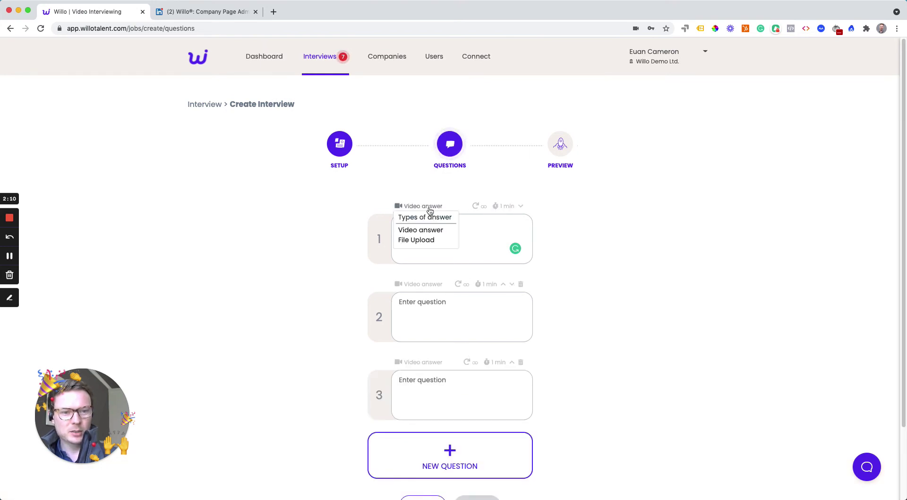
pyautogui.click(425, 241)
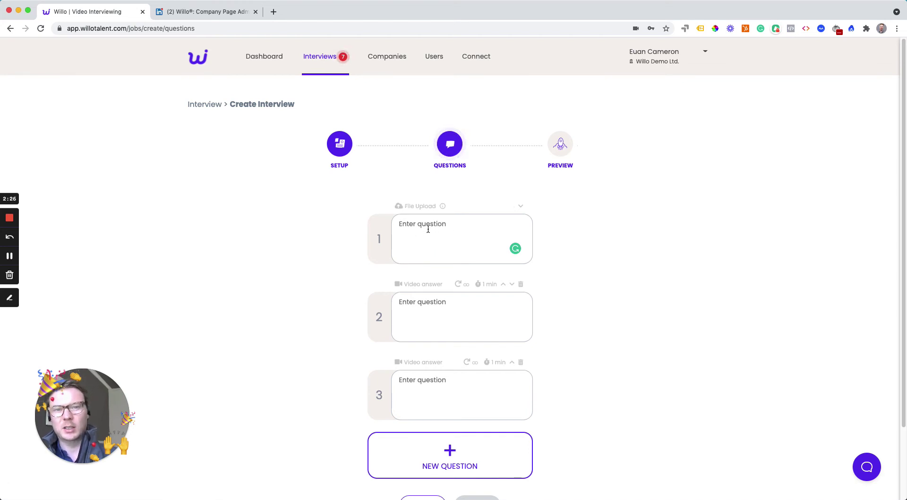
pyautogui.click(418, 207)
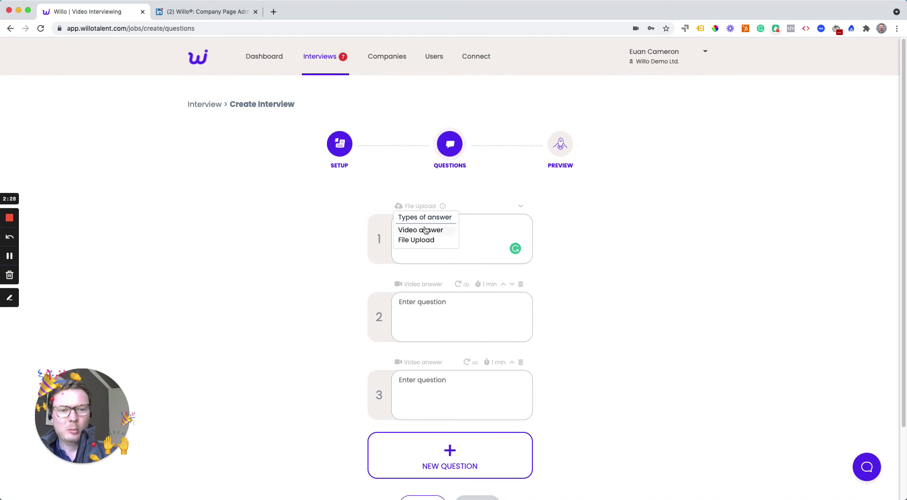
pyautogui.click(422, 228)
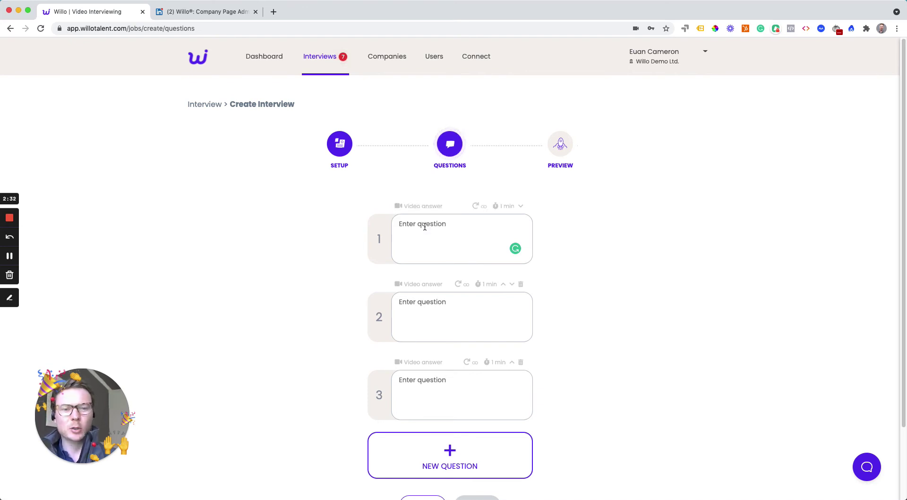
# Enter "Why do you want to go space?" as question 1
pyautogui.scroll(-1, 425, 225)
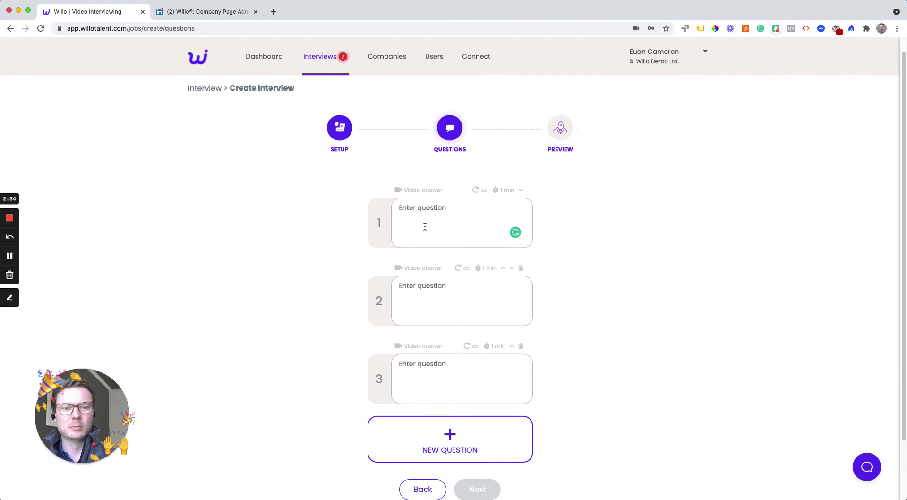
pyautogui.click(426, 218)
pyautogui.write('W')
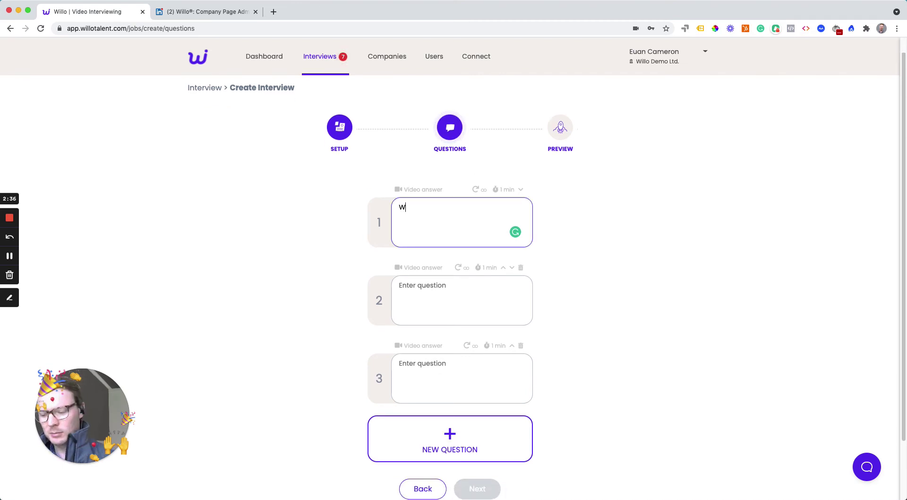
pyautogui.write('hy d')
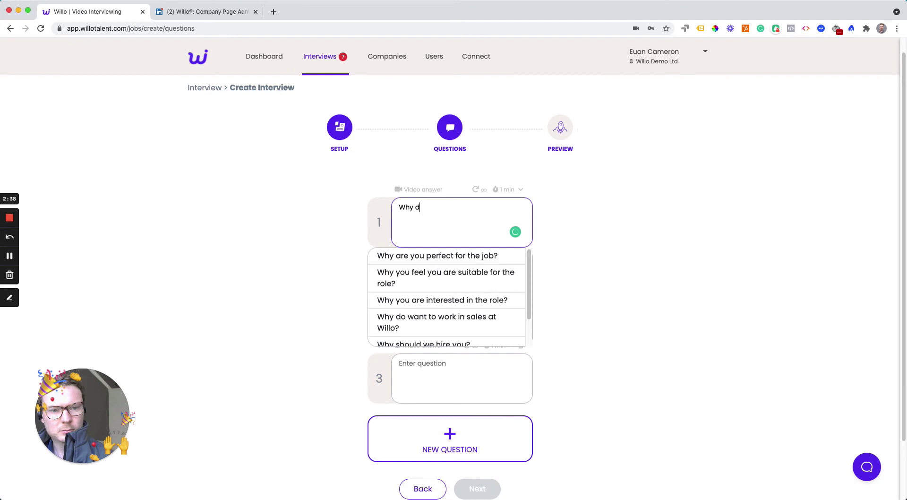
pyautogui.write('o you wa')
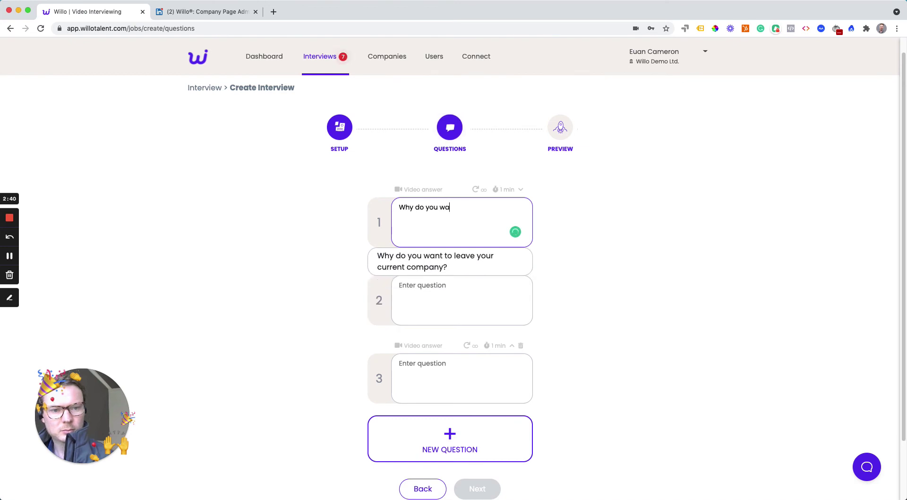
pyautogui.write('nt. to')
pyautogui.press('BackSpace')
pyautogui.press('BackSpace')
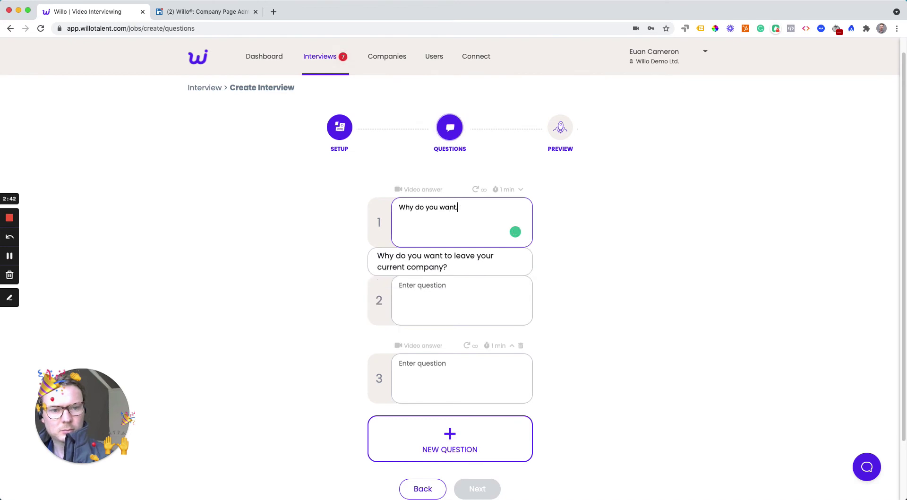
pyautogui.press('BackSpace')
pyautogui.write('to go ')
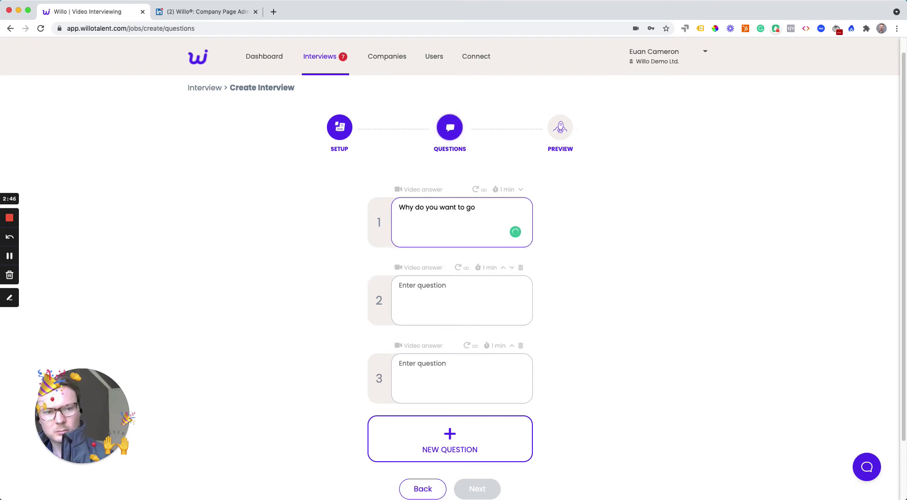
pyautogui.write('space?')
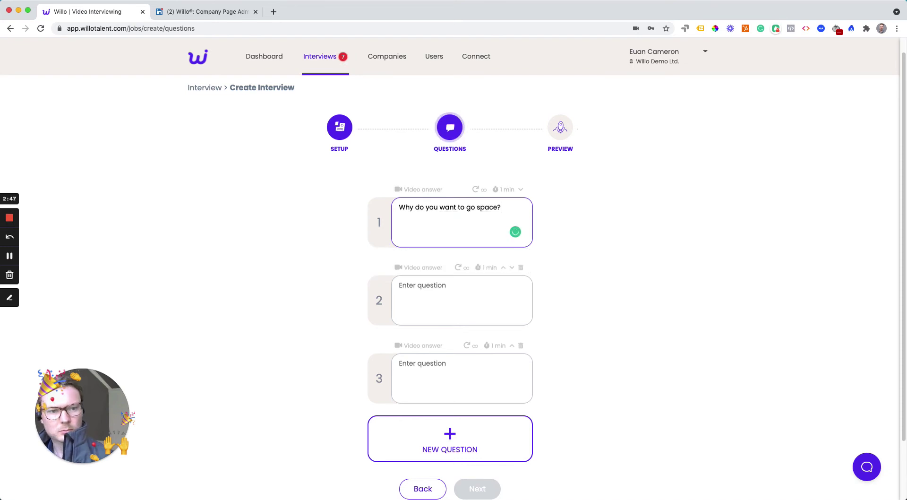
# Fill in question 2 about previous space travel and coping with zero gravity, and question 3 about the last book read for fun
pyautogui.click(419, 288)
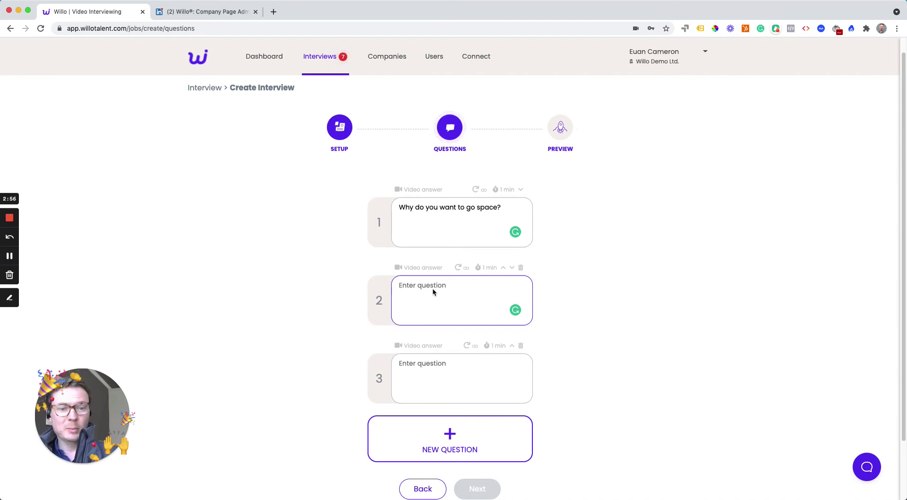
pyautogui.click(9, 258)
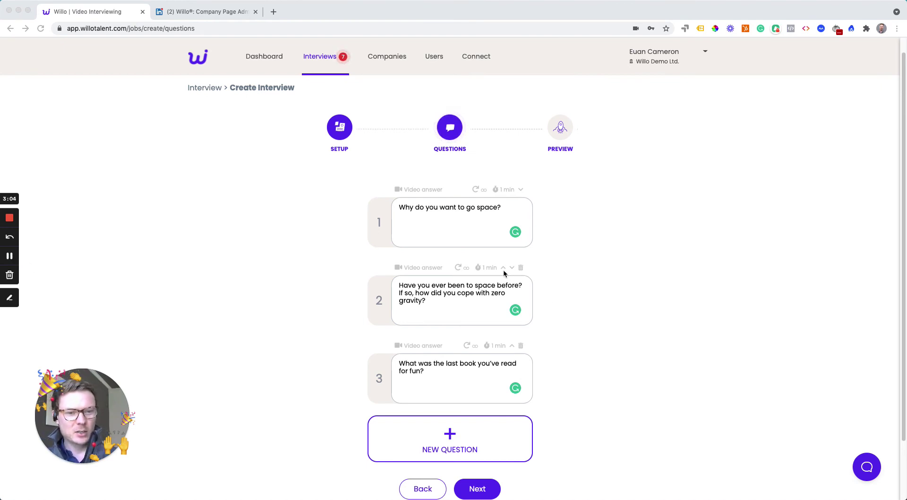
# Set the maximum answer length to 3 min for question 2, and to 2 min with 3 retakes for question 3
pyautogui.click(489, 270)
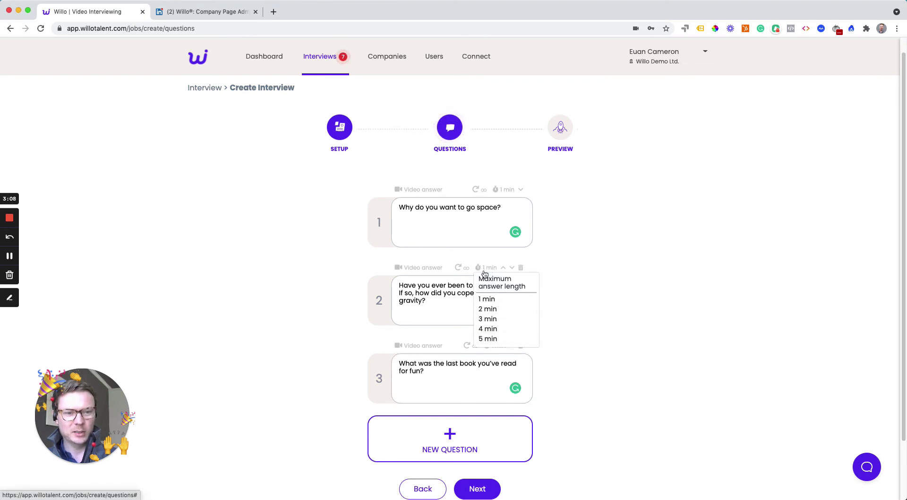
pyautogui.click(494, 319)
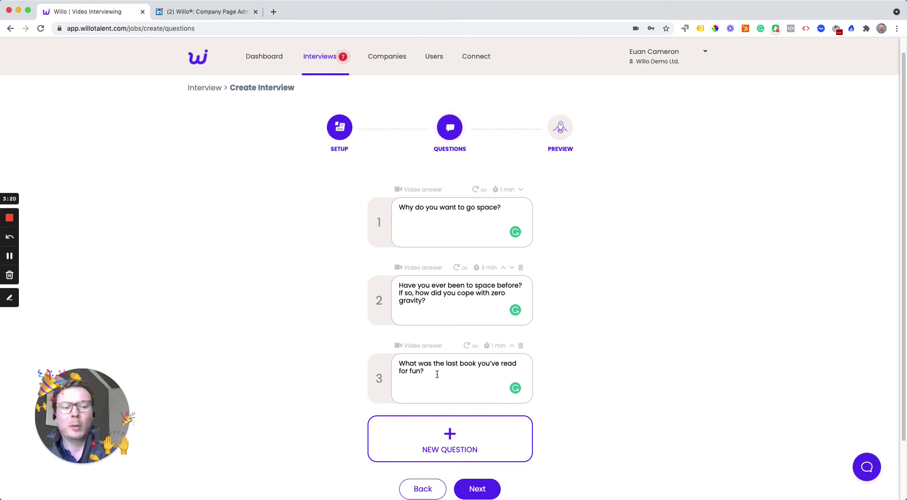
pyautogui.click(487, 348)
pyautogui.click(501, 390)
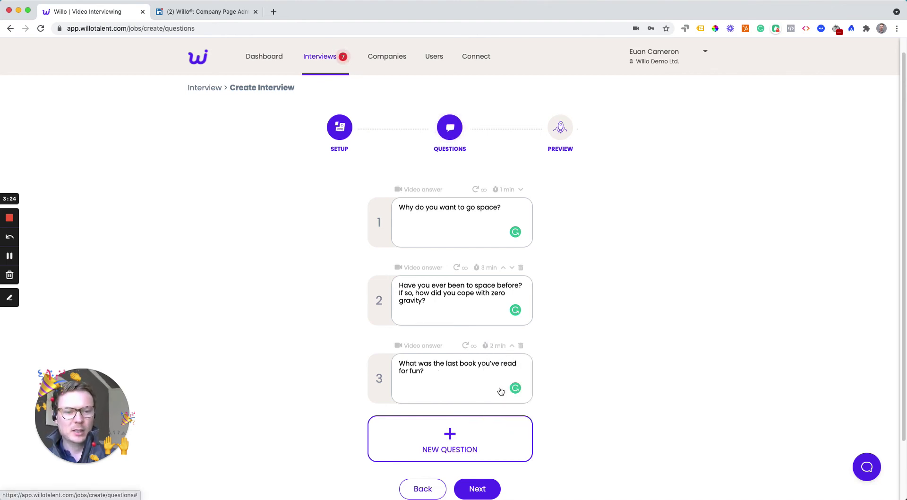
pyautogui.click(473, 348)
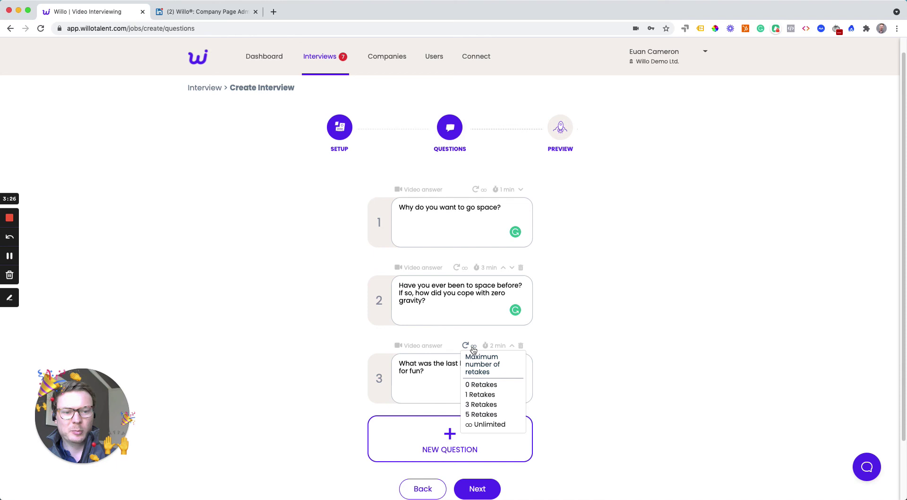
pyautogui.click(483, 404)
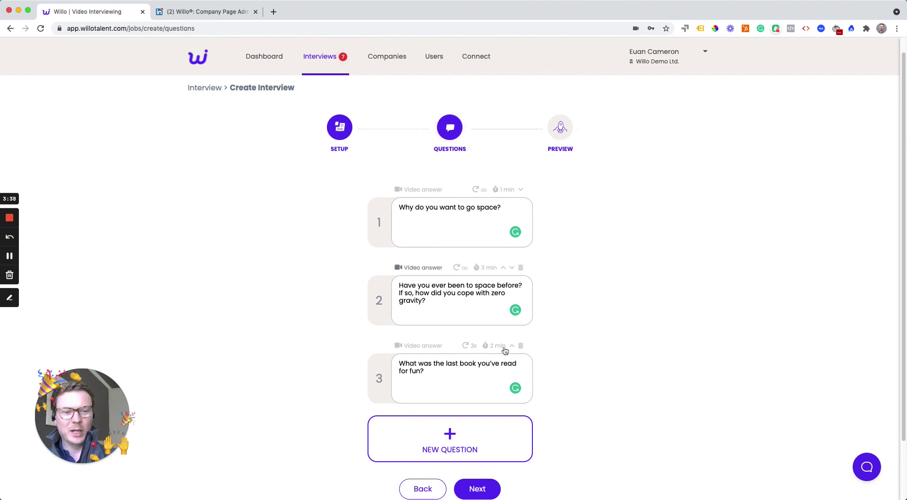
# Proceed to the preview stage and publish the interview to get its candidate invite link
pyautogui.click(465, 486)
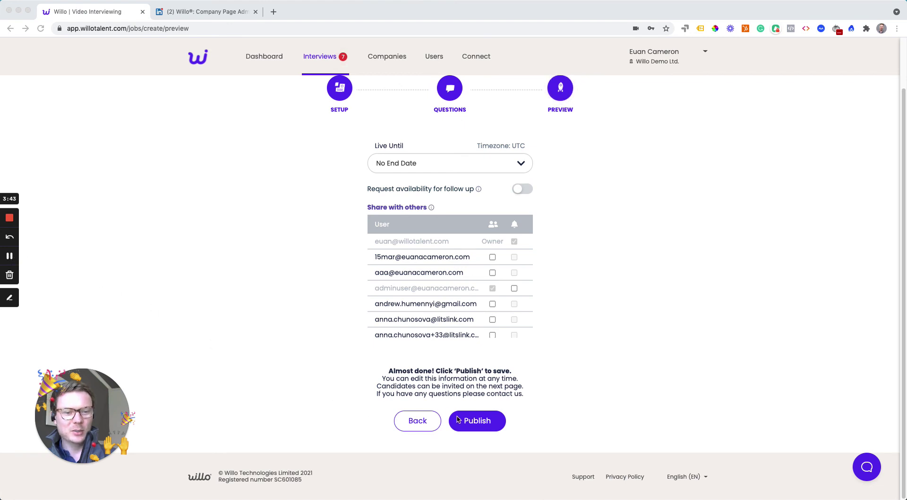
pyautogui.click(479, 426)
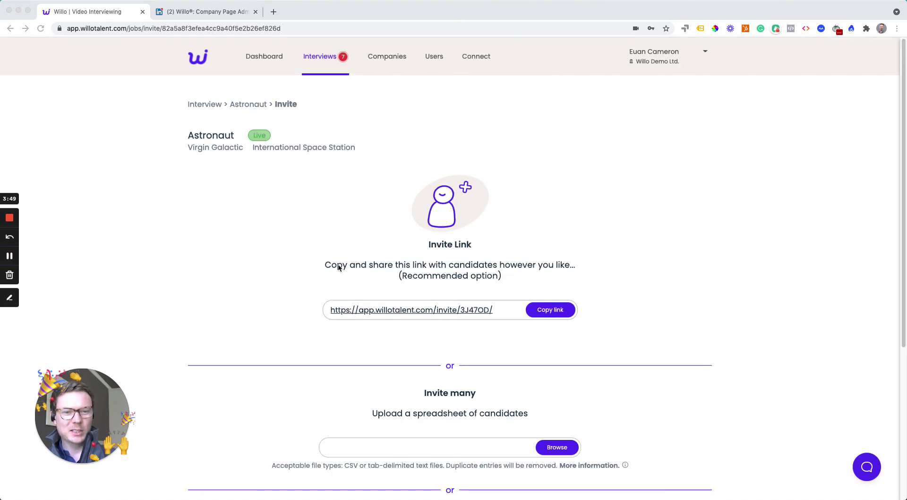
pyautogui.click(419, 316)
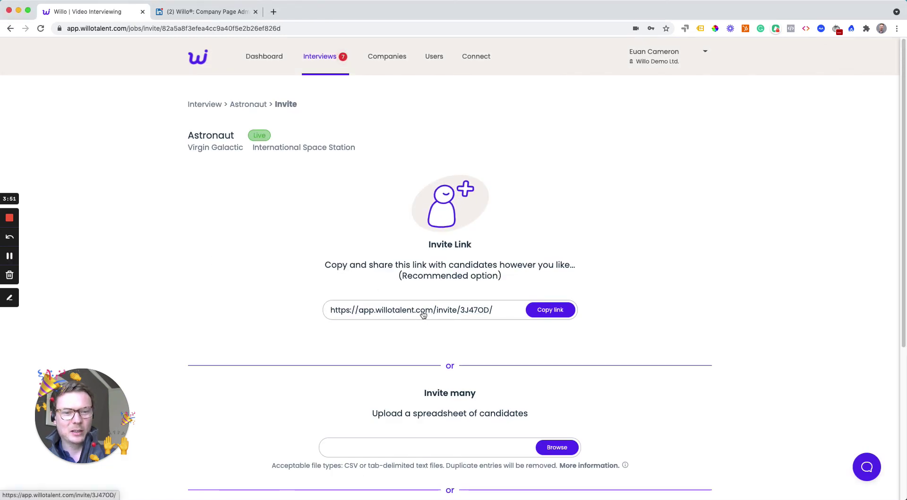